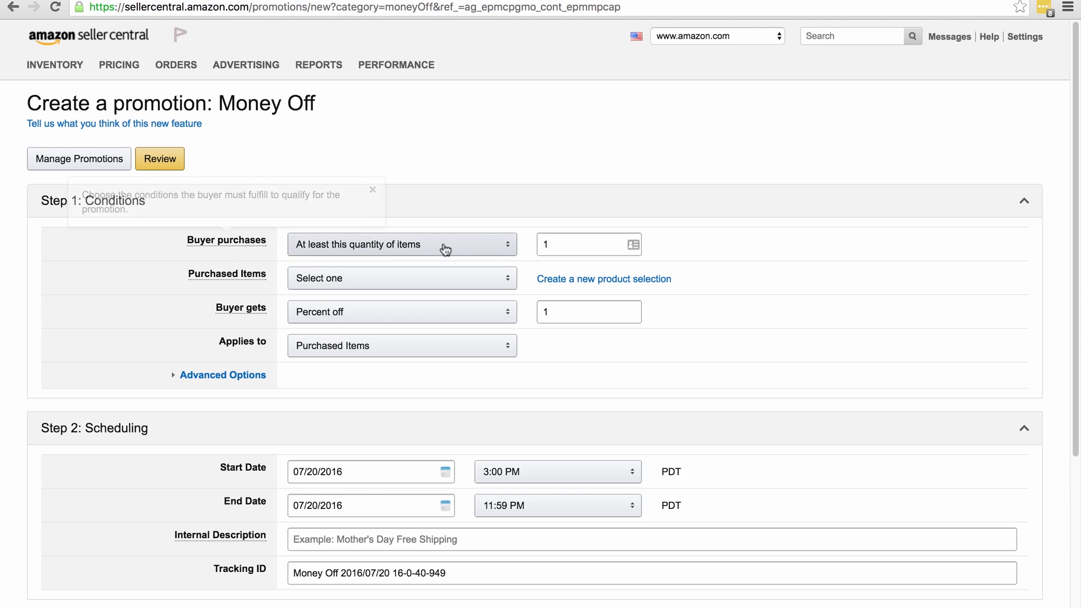
- Apply the Money Off promotion to ExampleOne items with a $18.00 amount off
mouse_move(224, 275)
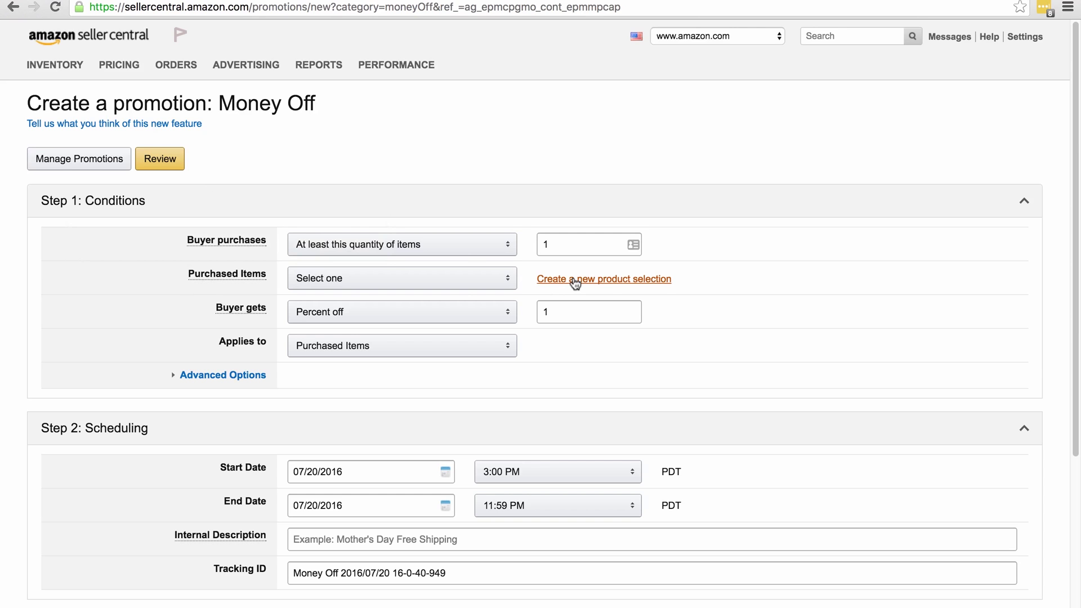
left_click(322, 282)
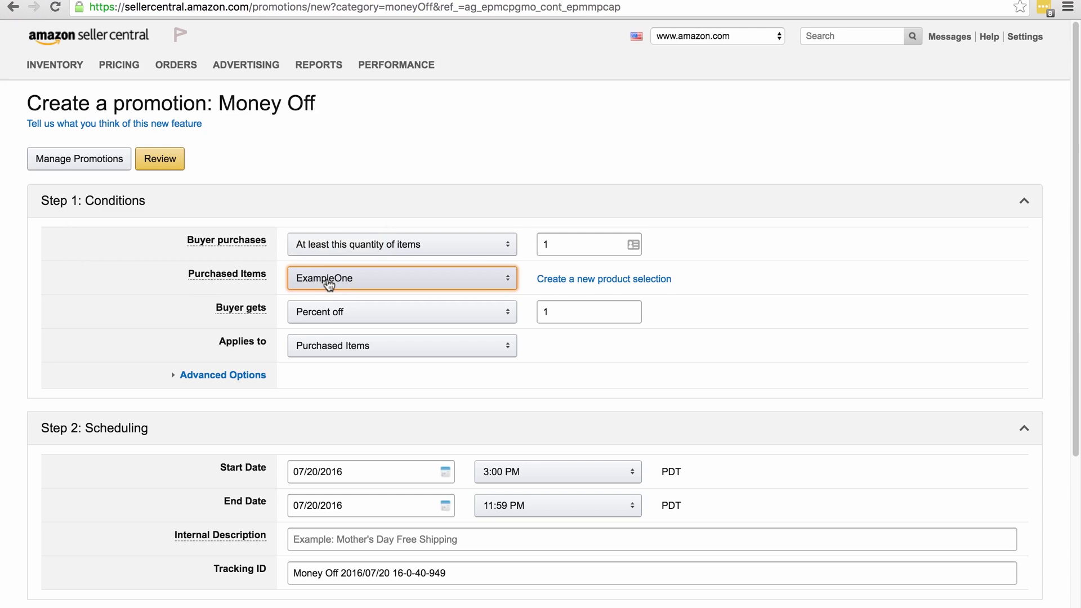
left_click(337, 316)
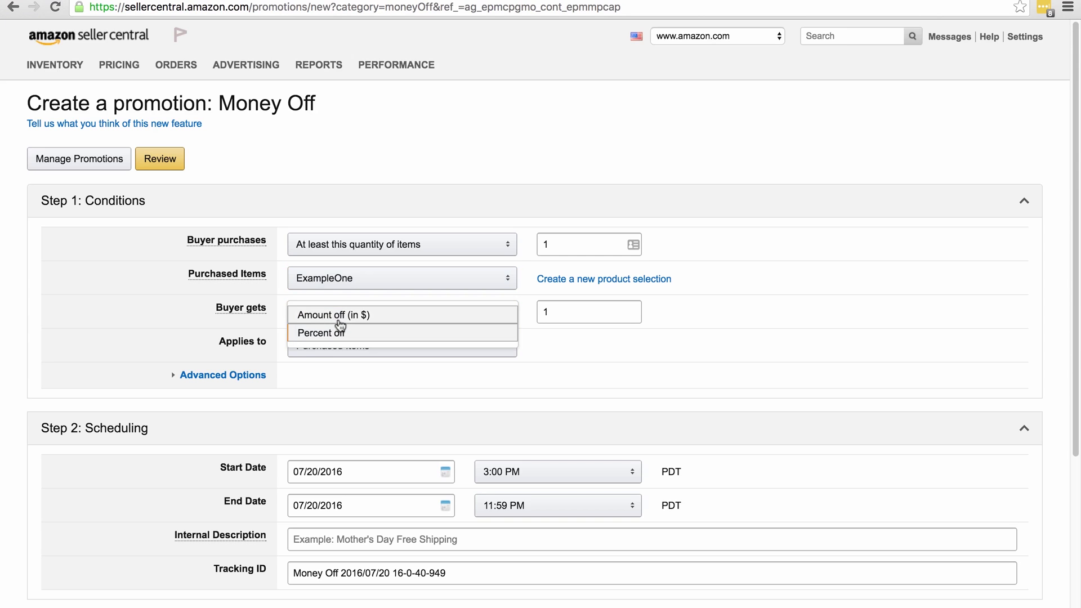
left_click(342, 315)
left_click(566, 311)
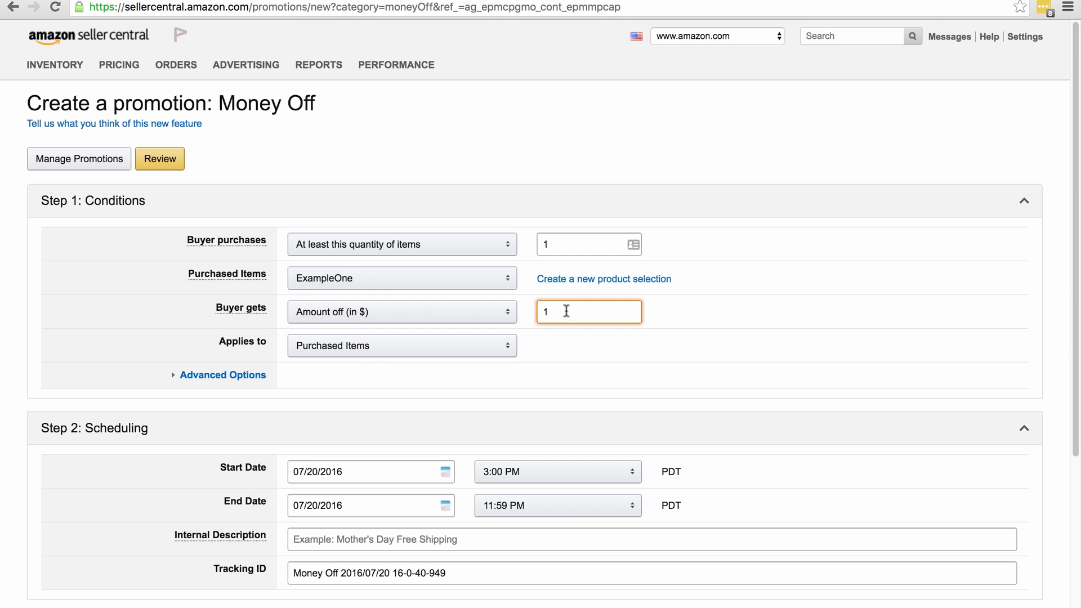
type("18.0")
- Set the end date to October 31, 2016 and paste 'Silicone Spatula Single Use 18' as internal description
left_click(342, 505)
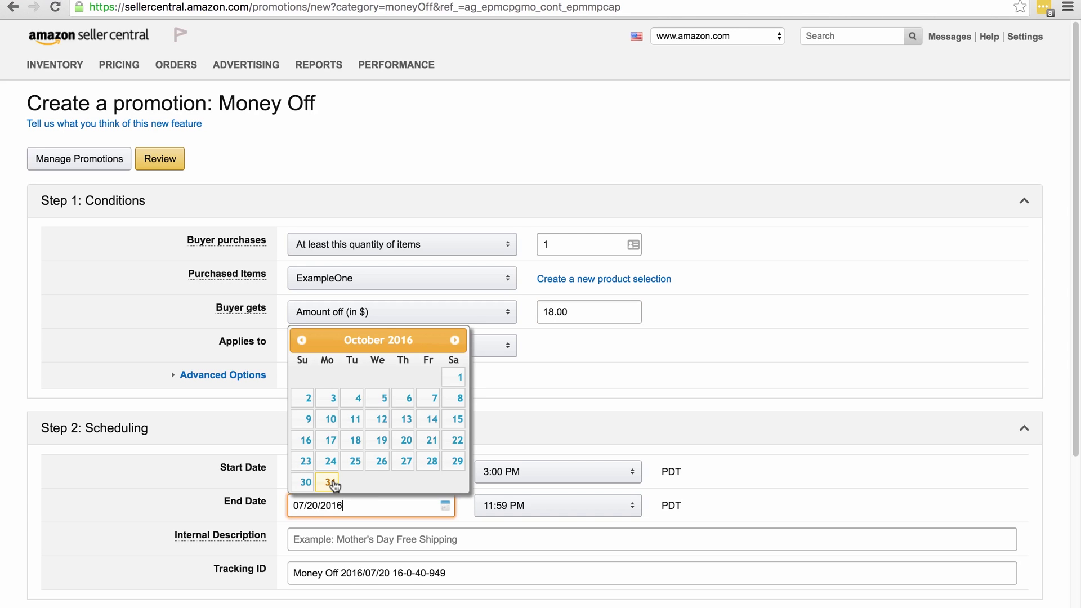
left_click(330, 482)
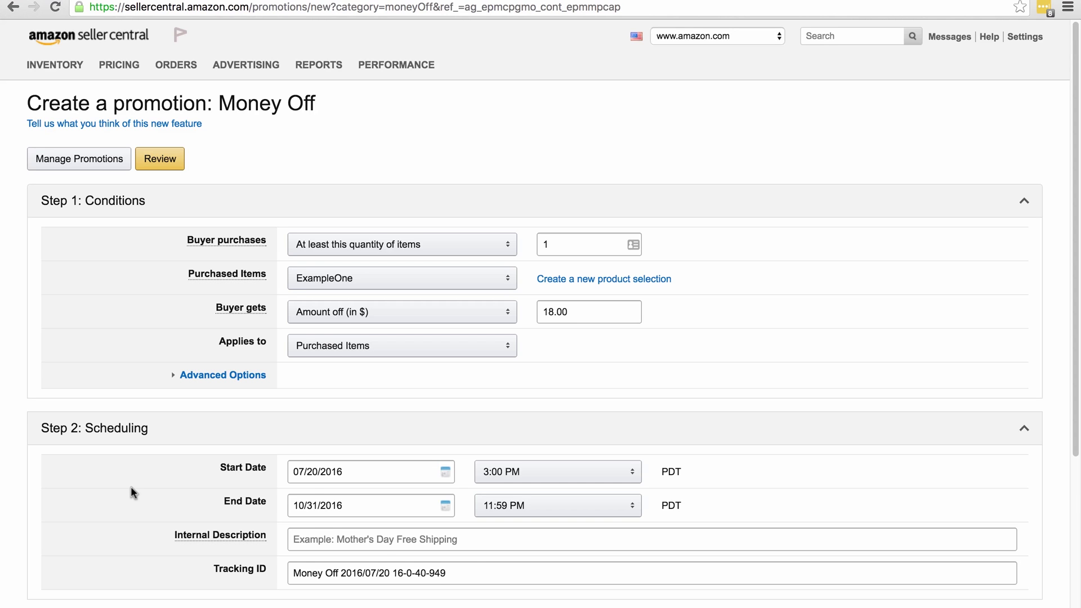
left_click(347, 543)
type("Silicone Spatula Single Use 18")
mouse_move(198, 532)
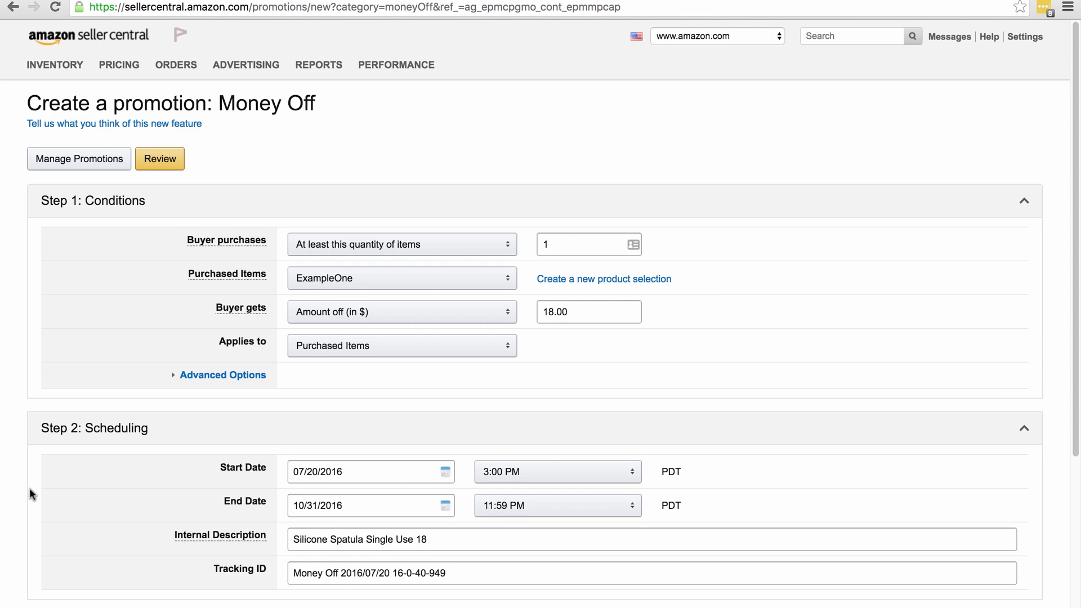
- Require a single-use claim code with one redemption per customer
scroll(31, 494, "down", 1)
scroll(31, 488, "down", 6)
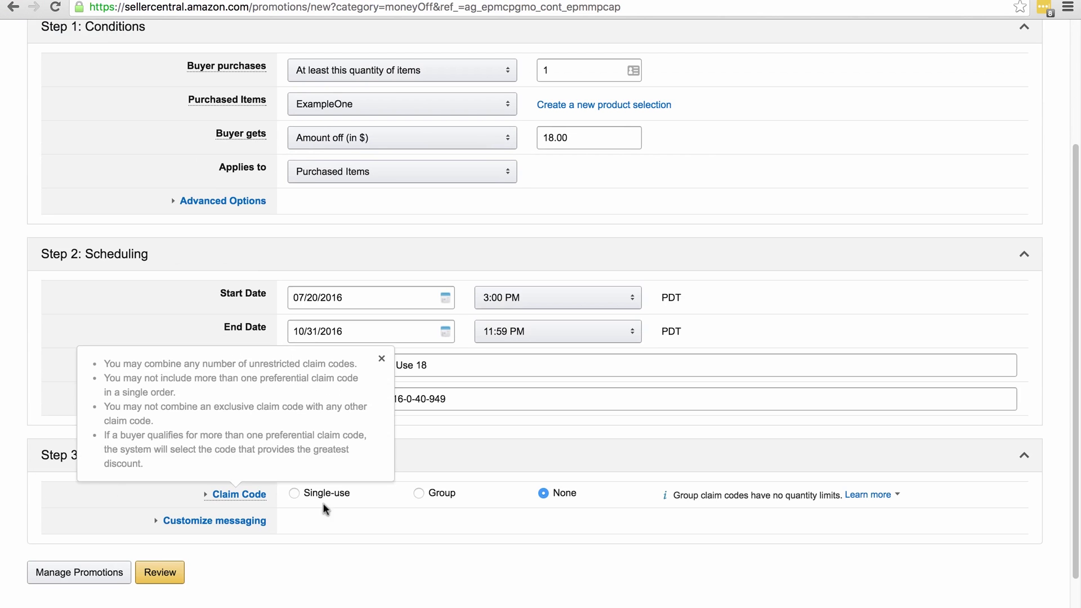
left_click(295, 494)
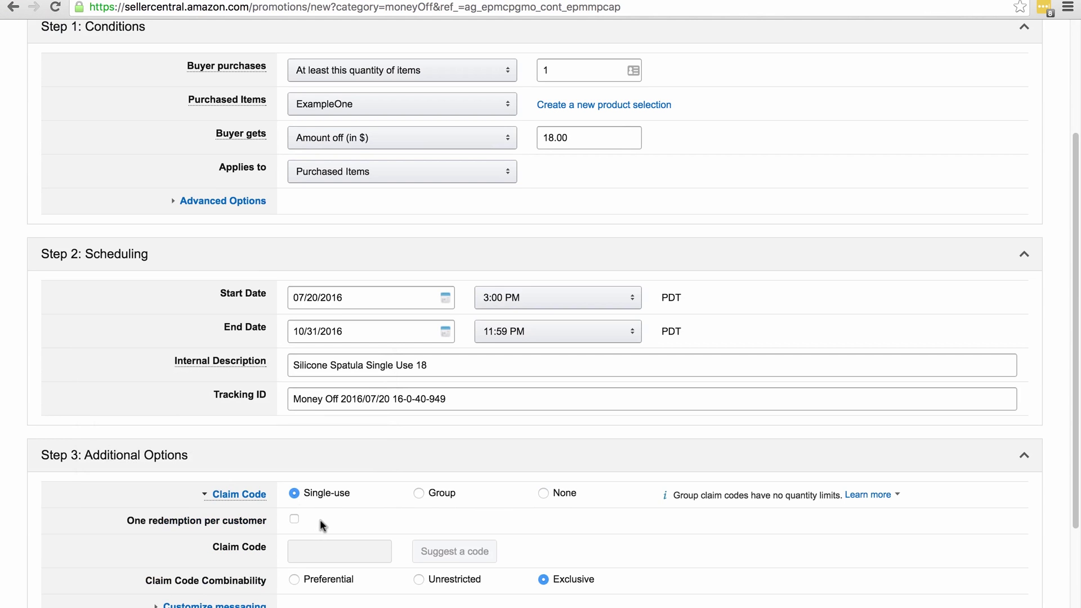
left_click(294, 520)
- Expand the Customize messaging options and look over them
scroll(341, 554, "down", 1)
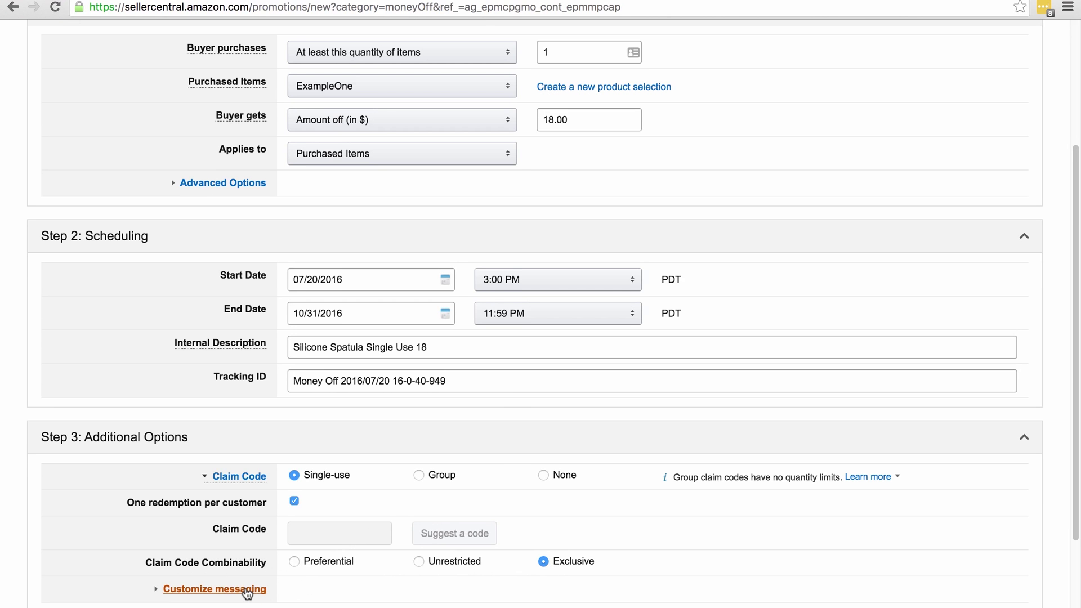
left_click(215, 589)
scroll(102, 402, "down", 5)
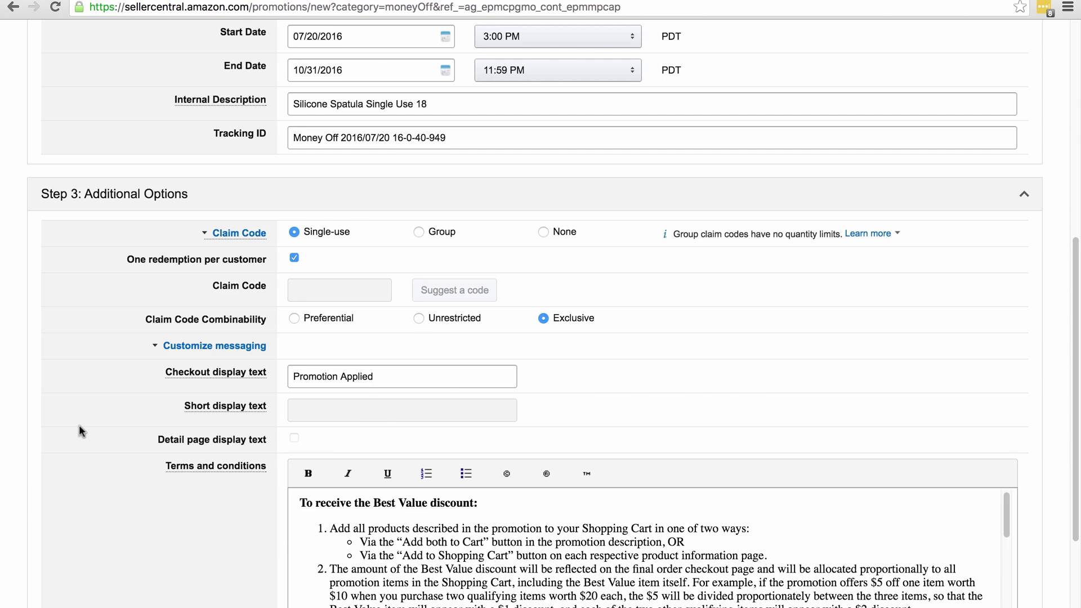
scroll(79, 426, "down", 3)
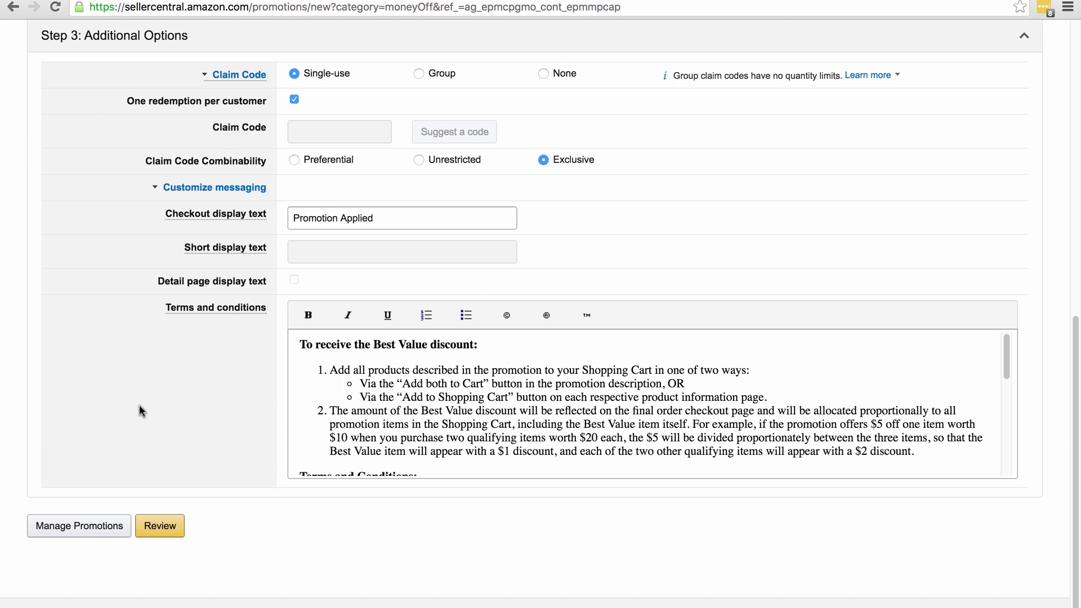
- Preview the Money Off promotion on its review page before submitting
left_click(171, 528)
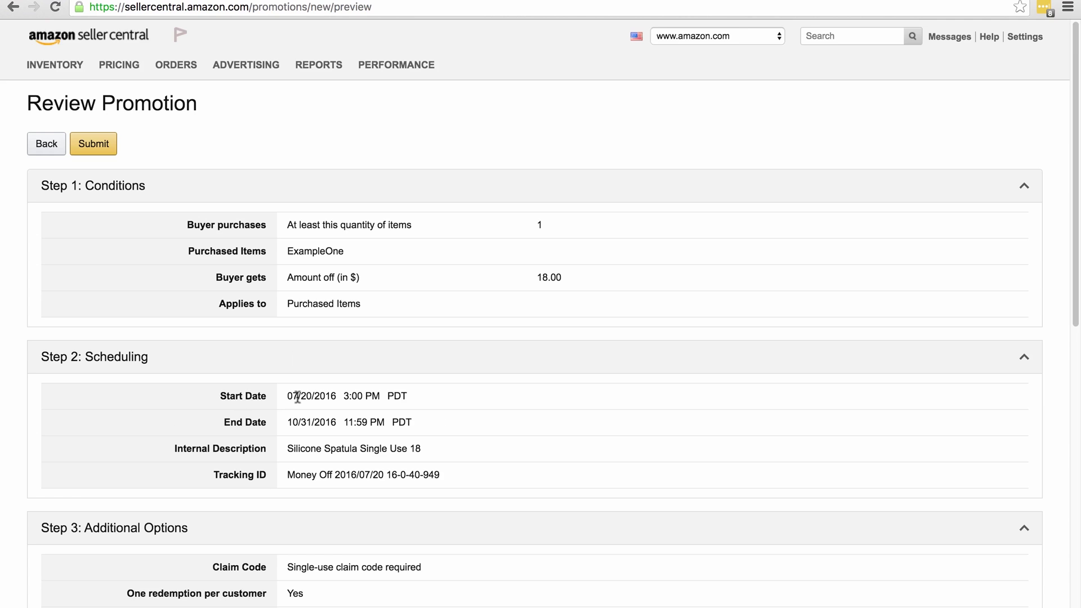
scroll(118, 372, "down", 9)
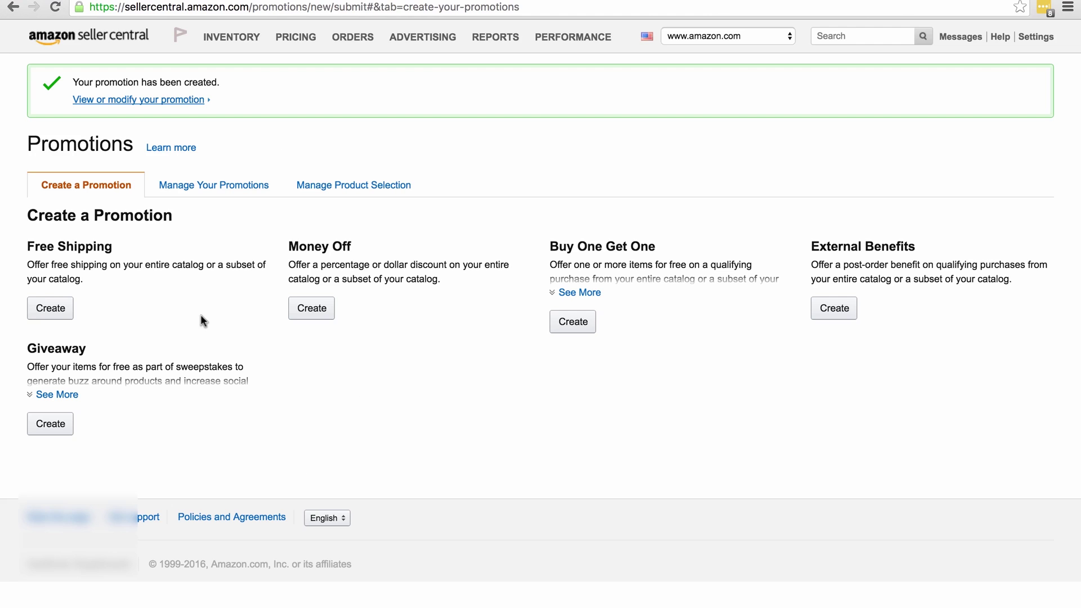
- Open the new Money Off promotion's details from the Manage Your Promotions list
left_click(200, 189)
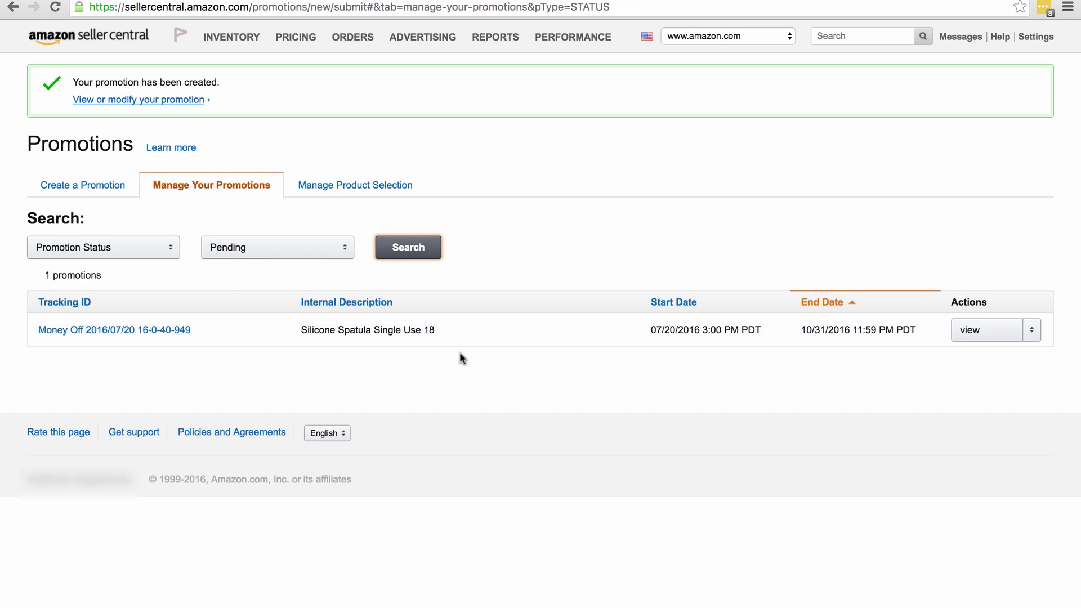
left_click(138, 331)
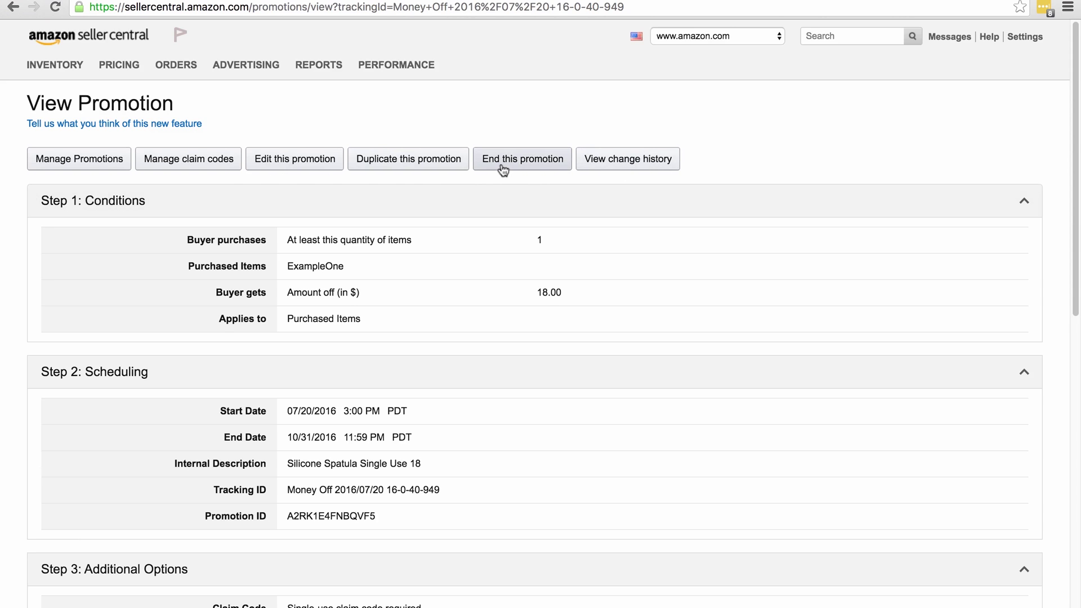
- Create the 'Spatula 1' claim code group of 100 codes and refresh to see it Ready
left_click(181, 163)
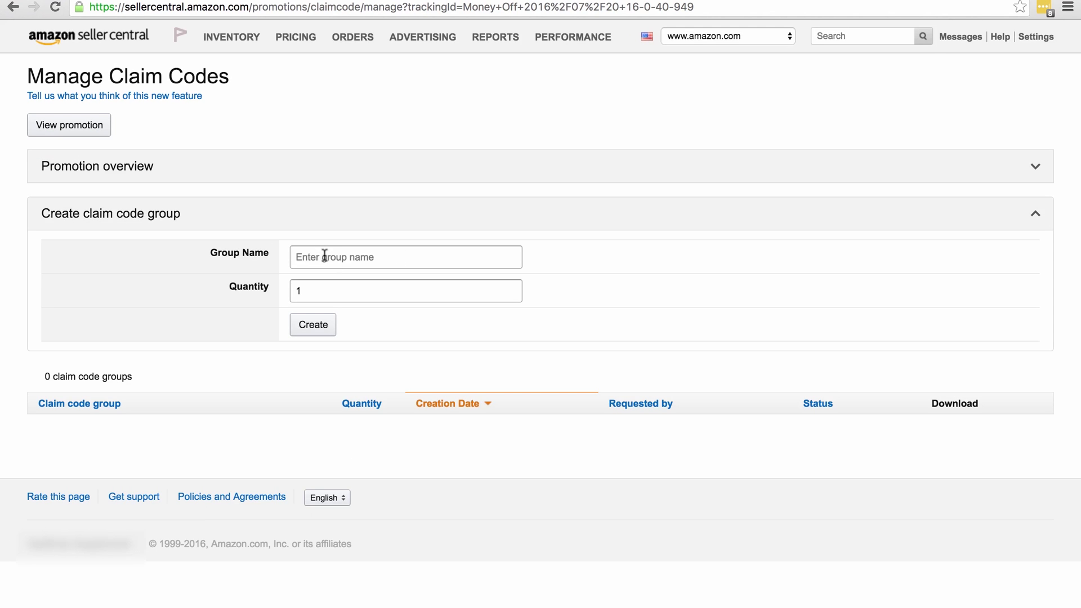
left_click(325, 256)
type("Spatula 1")
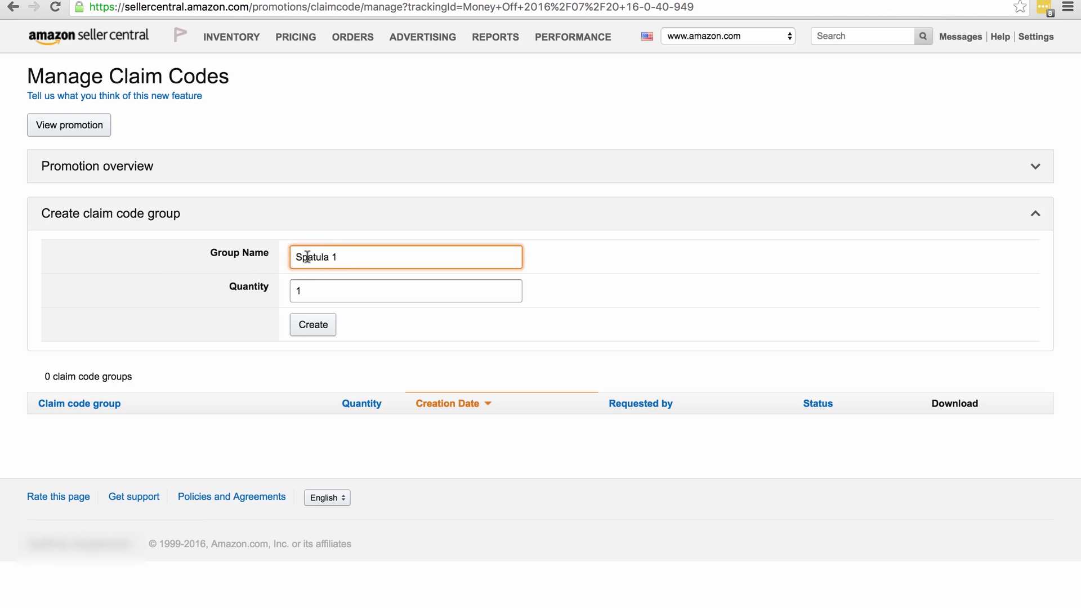
left_click(320, 289)
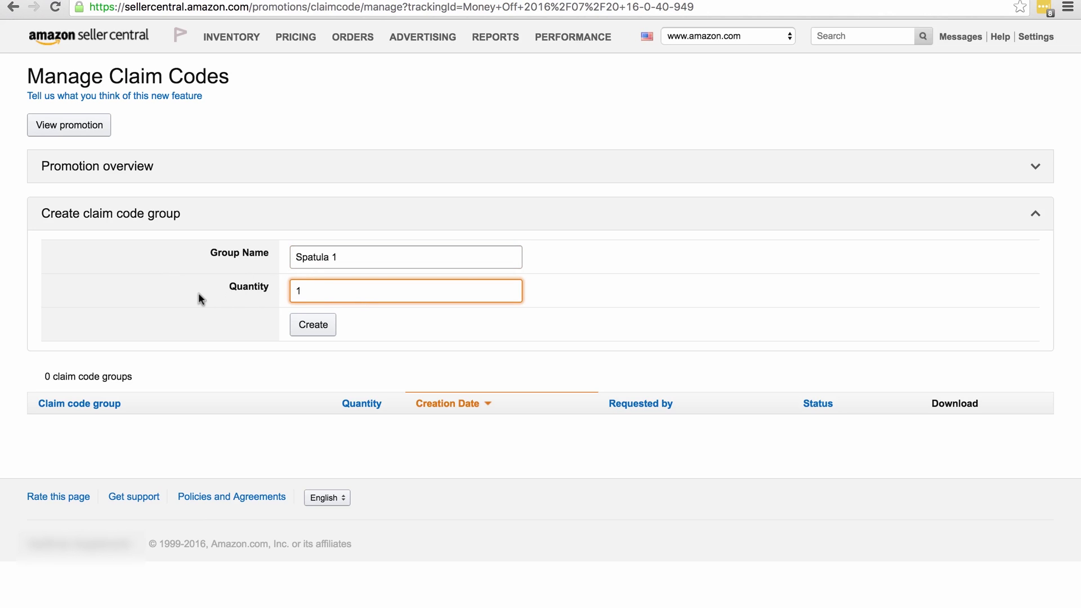
type("00")
left_click(300, 332)
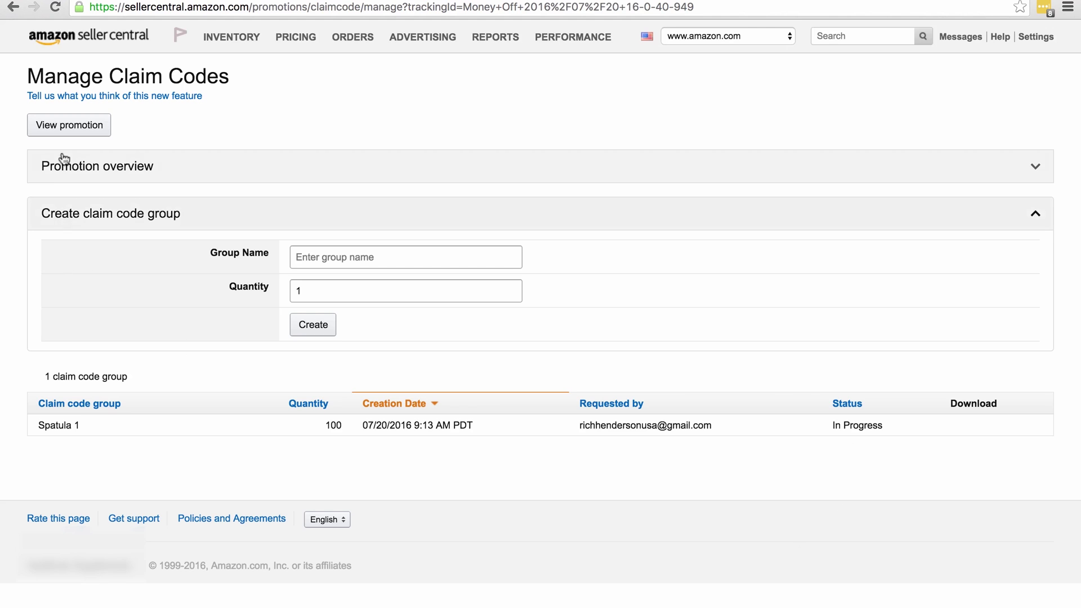
left_click(63, 127)
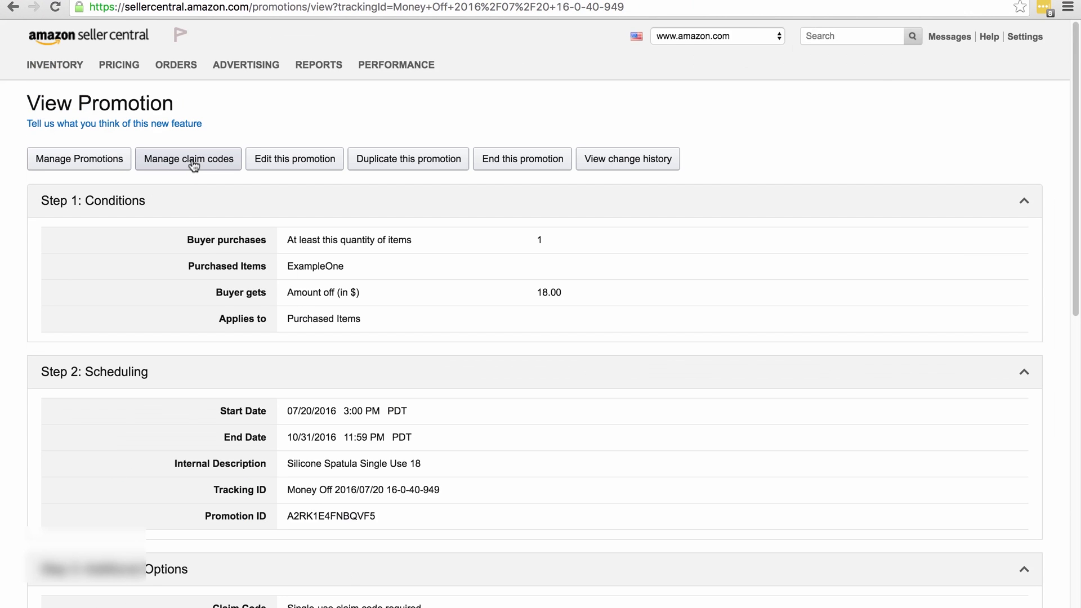
left_click(193, 160)
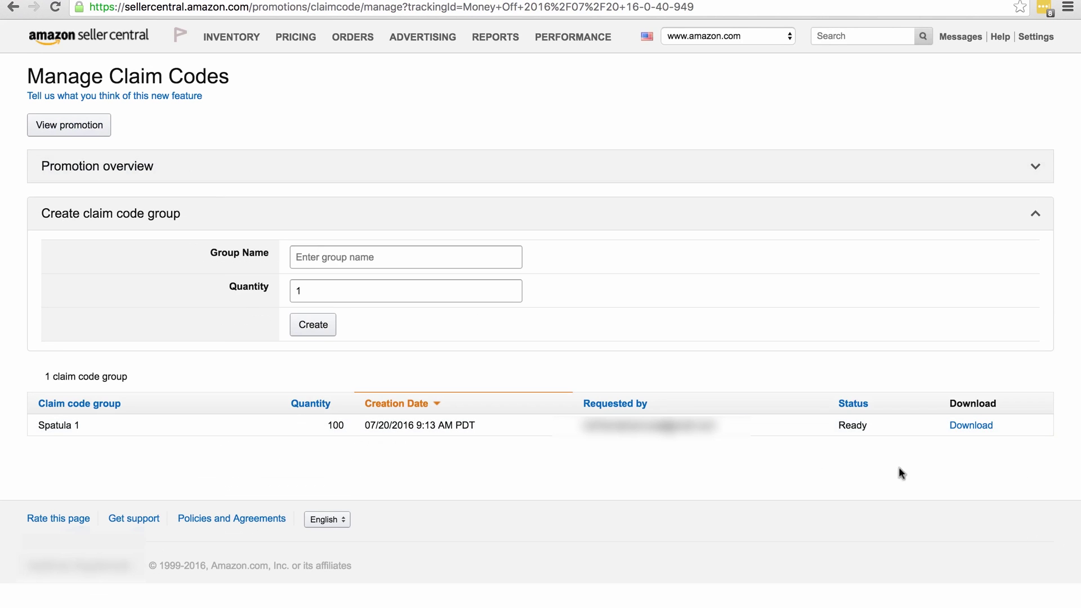
- Download the 100 claim codes of the Spatula 1 group
left_click(965, 429)
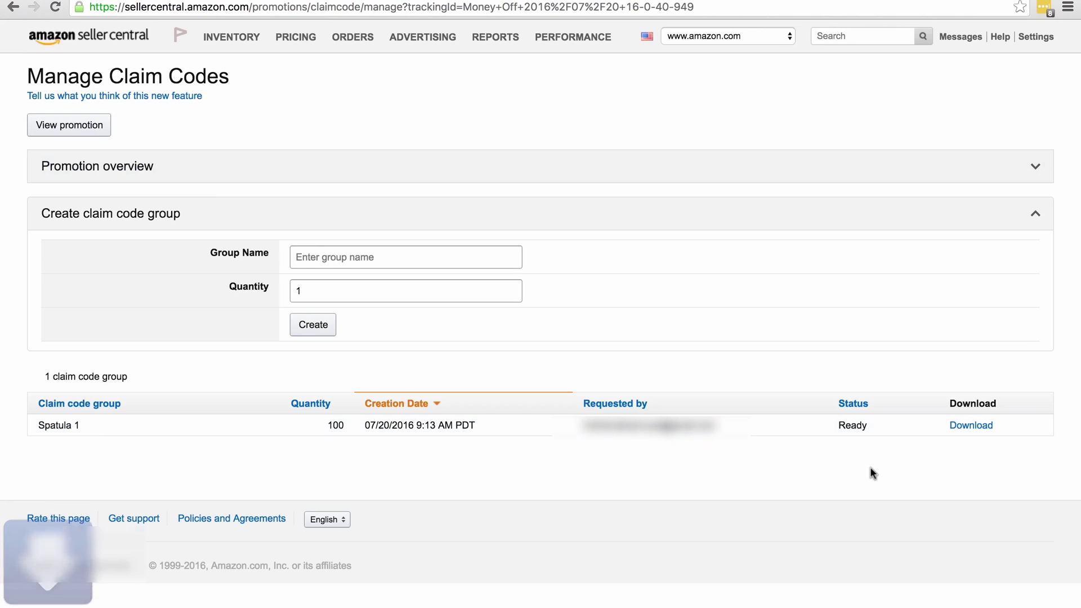